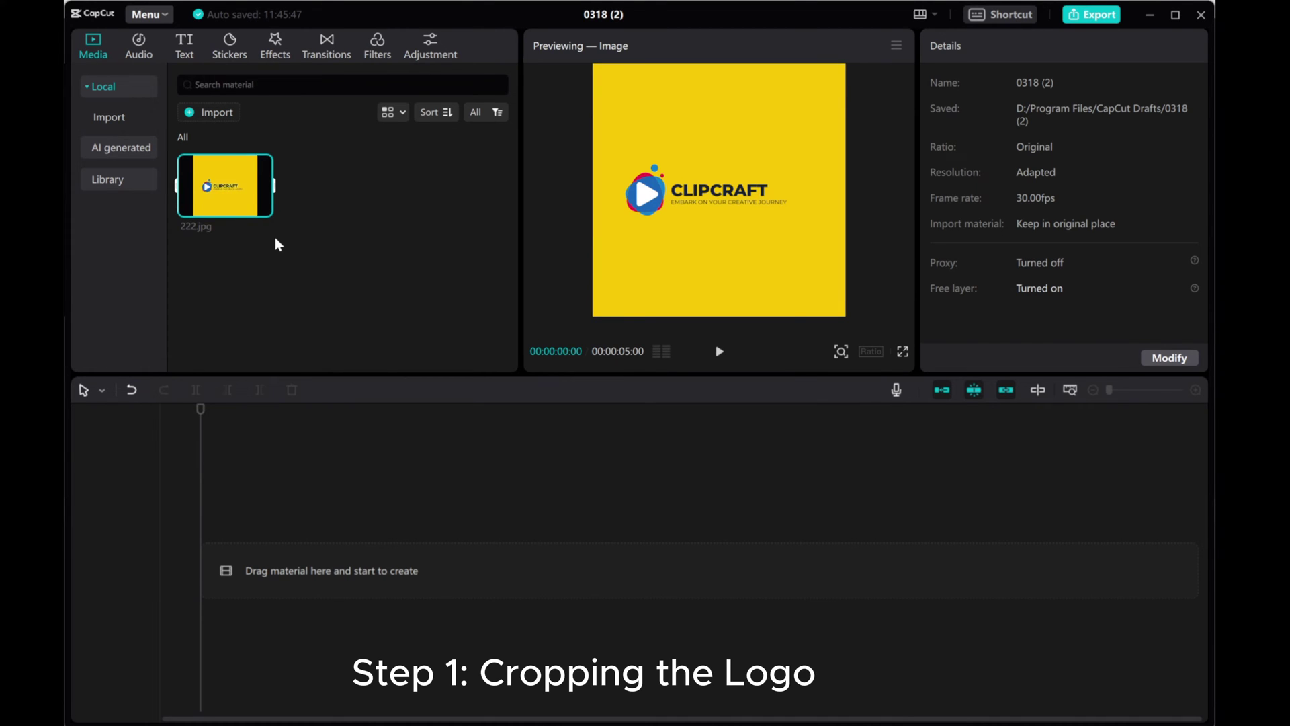
Step: Add the 222.jpg logo to the timeline and set the canvas ratio to 16:9
drag(210, 168, 209, 579)
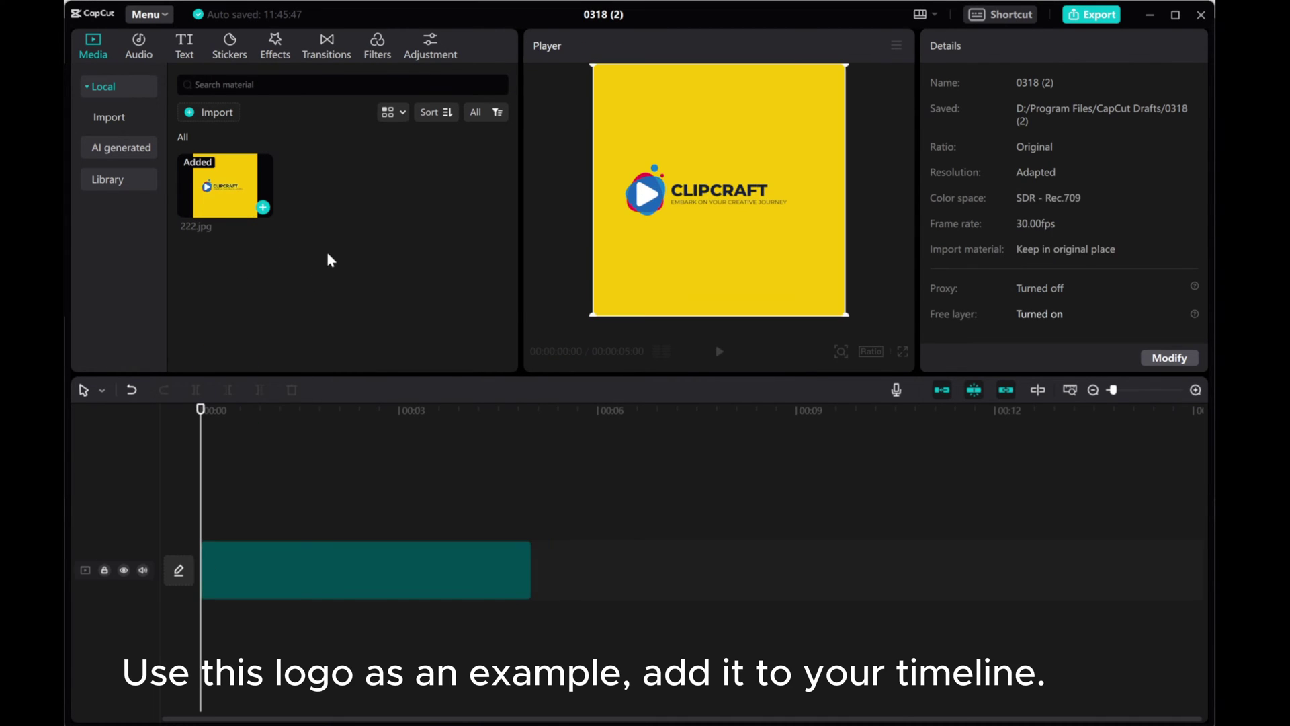
click(871, 352)
click(910, 417)
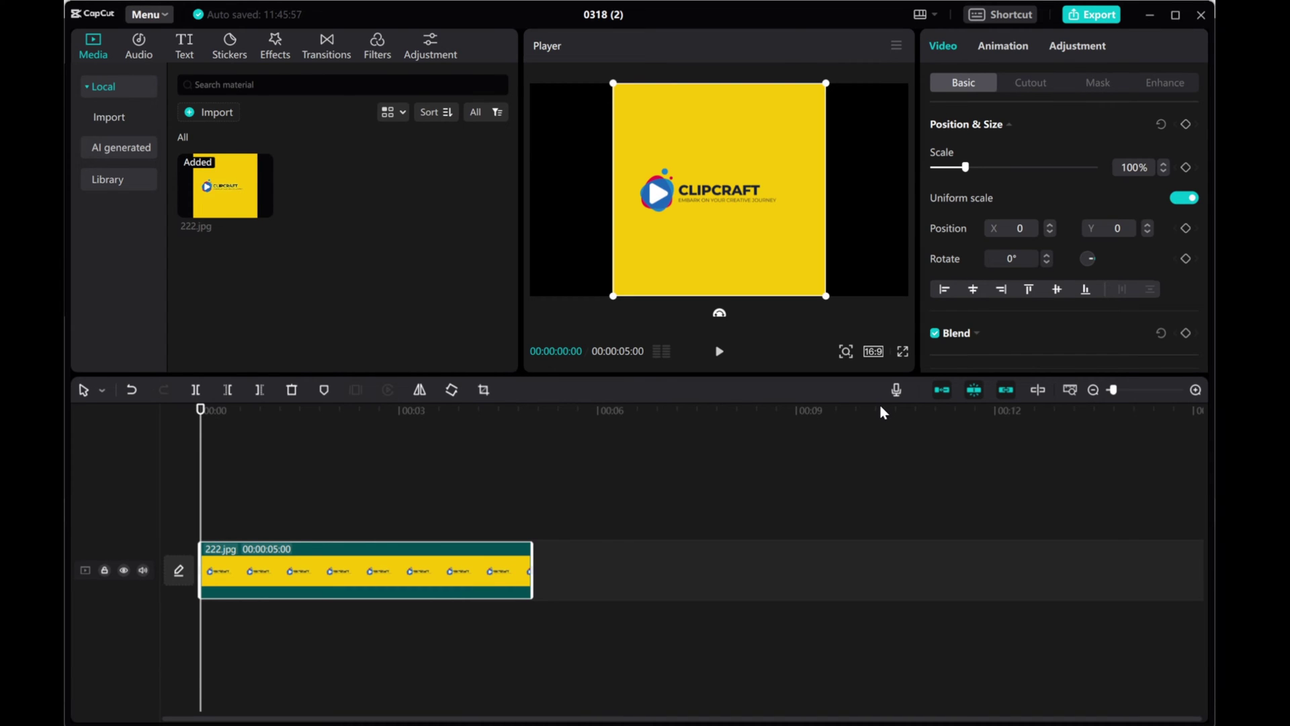
Step: Crop the logo to a 1:1 square around the play icon
click(484, 391)
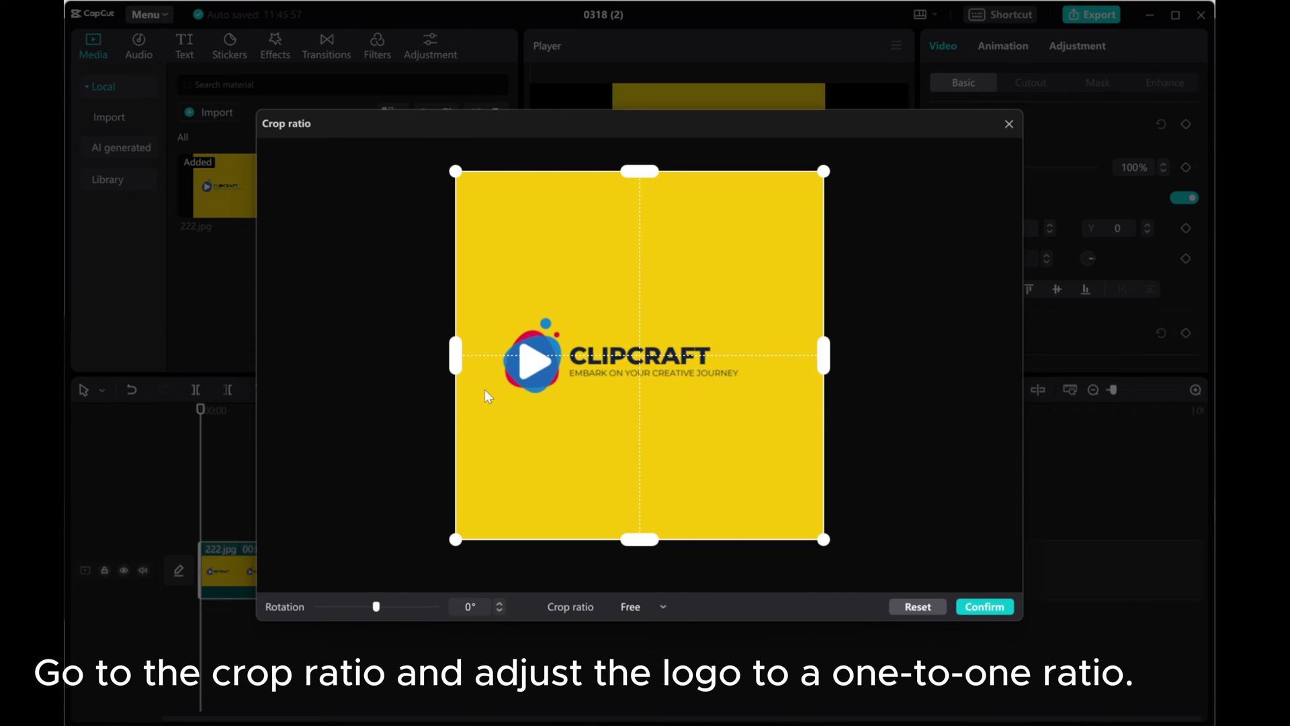
click(664, 612)
click(637, 477)
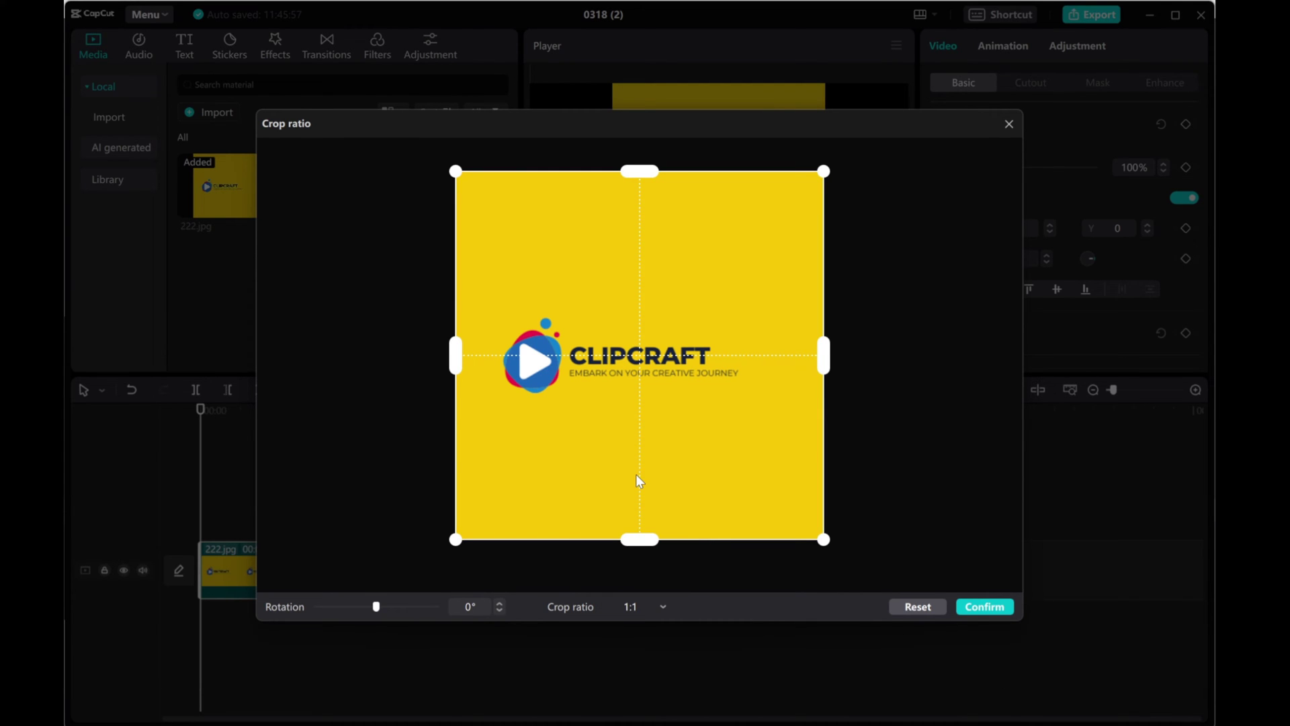
drag(474, 201, 534, 365)
click(969, 608)
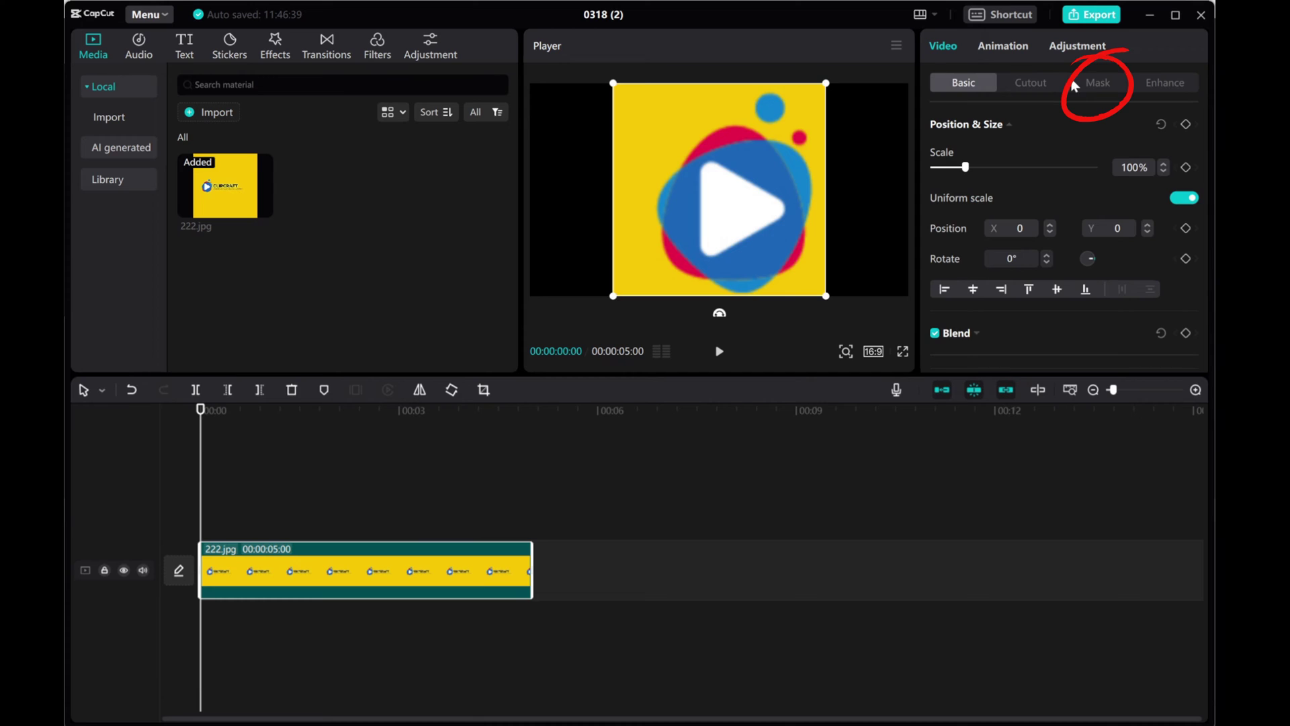
Step: Apply a Circle mask to the logo, enlarged to cover the whole icon
click(1095, 85)
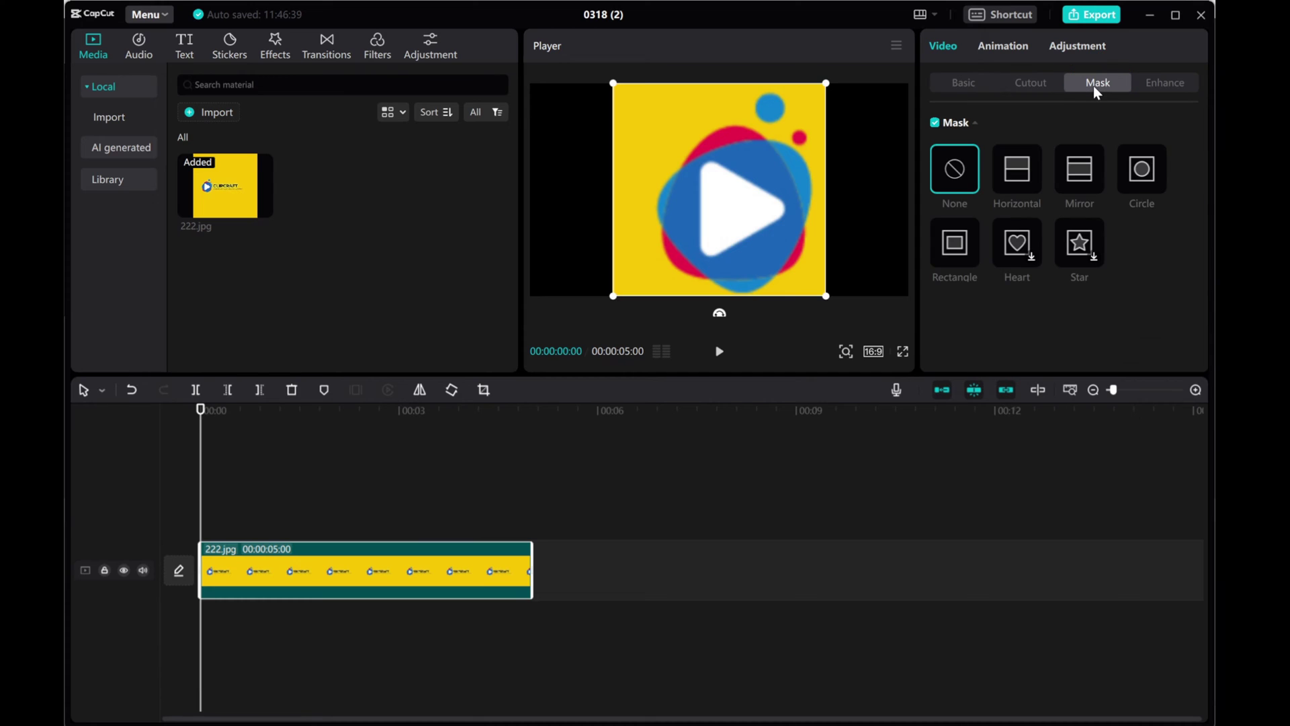
click(1145, 179)
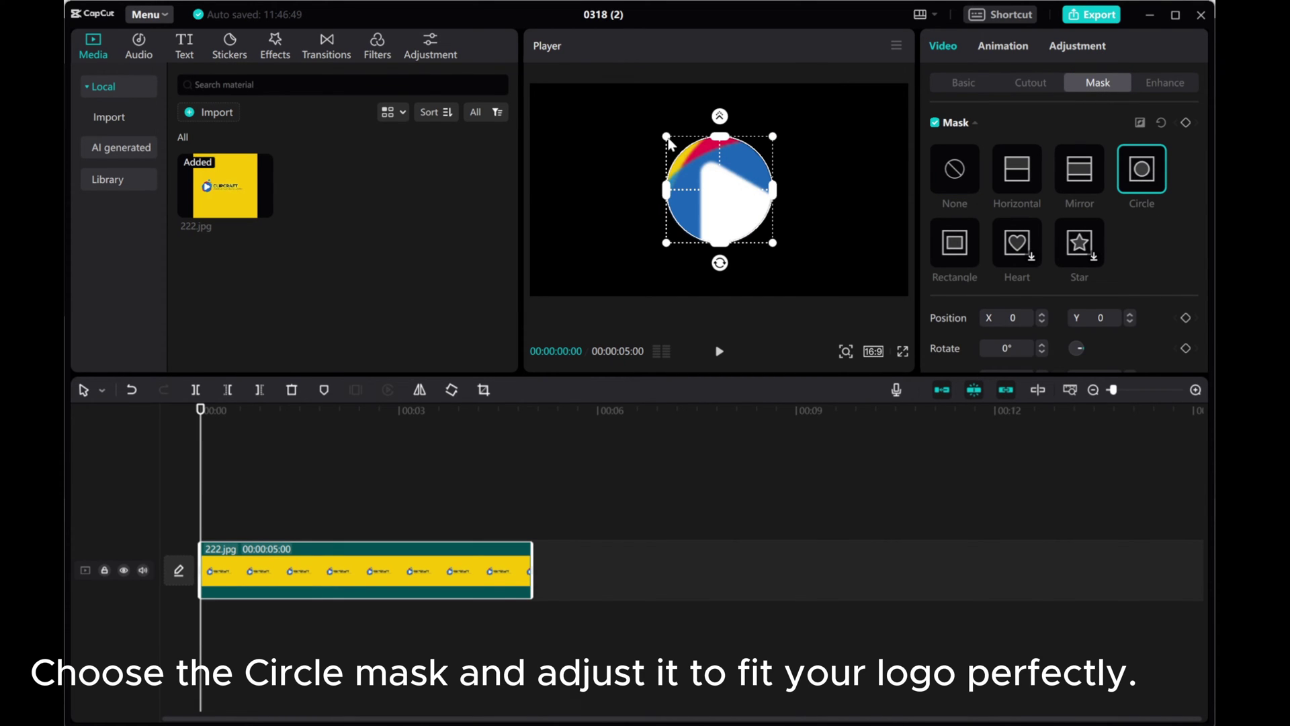
drag(670, 142, 615, 144)
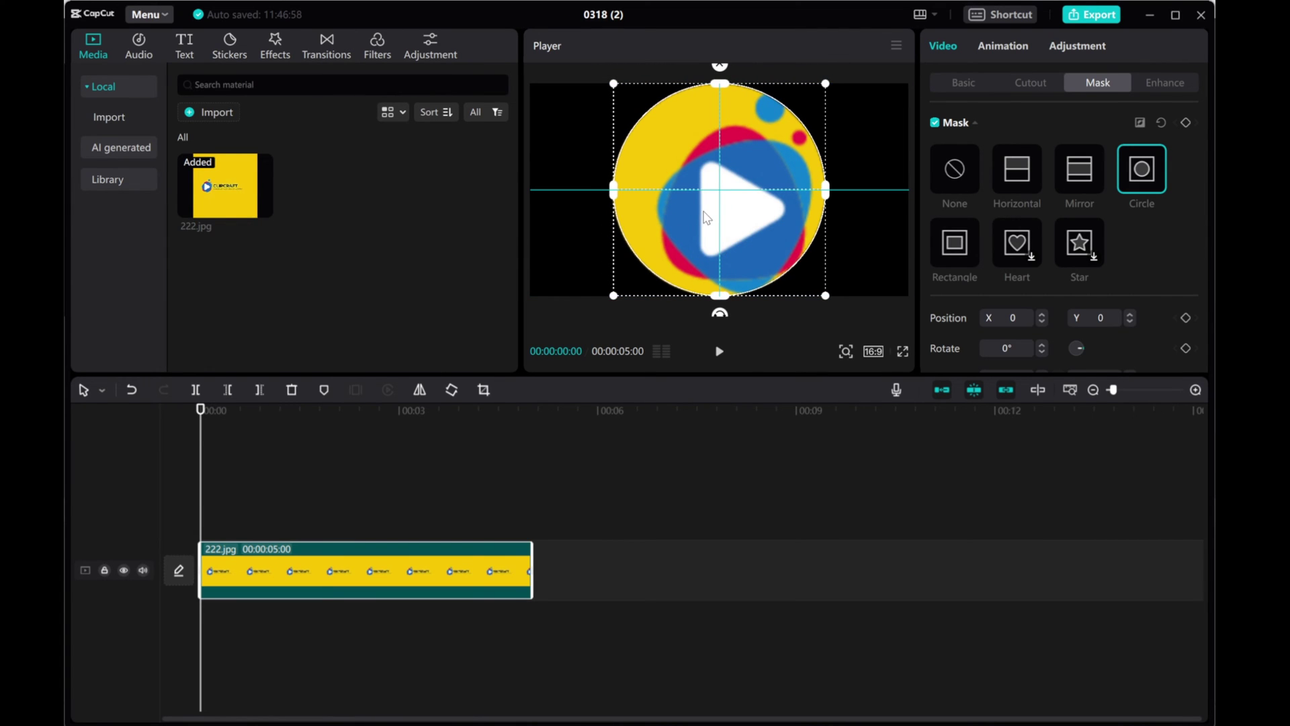
Step: Scale the masked logo down to 20% in the Basic settings
drag(706, 216, 705, 216)
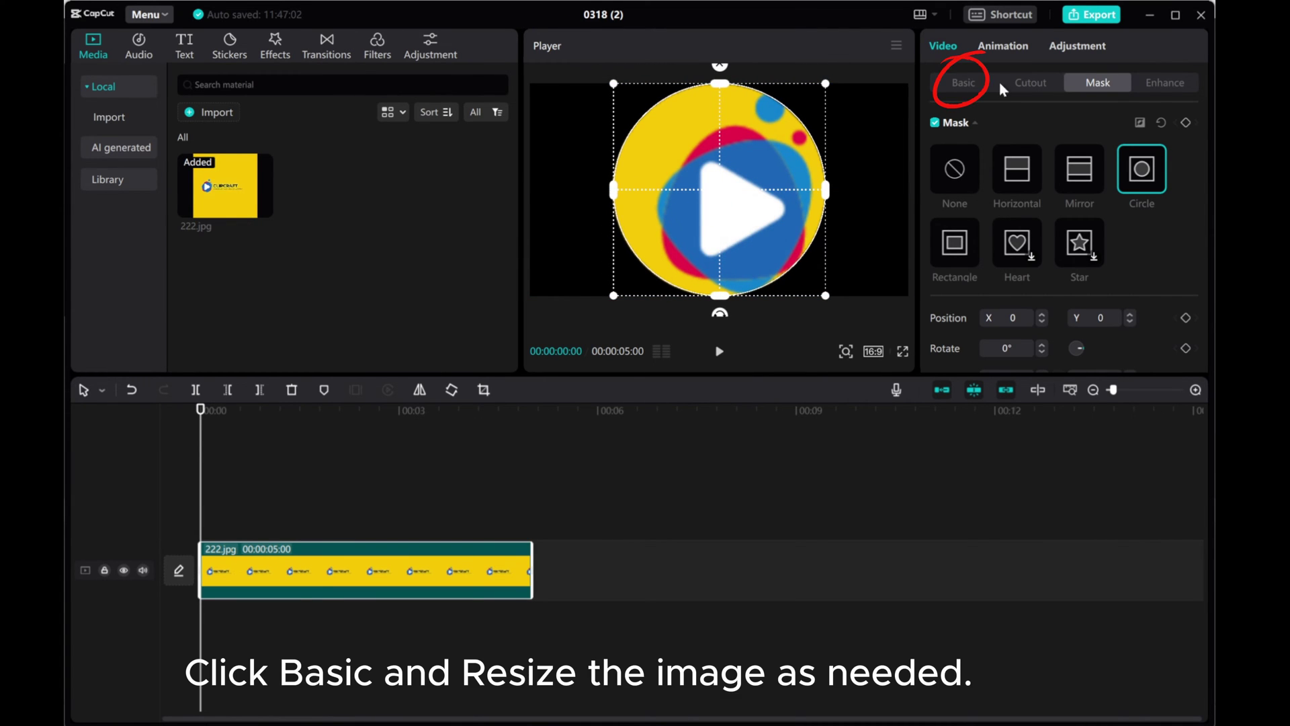
click(953, 84)
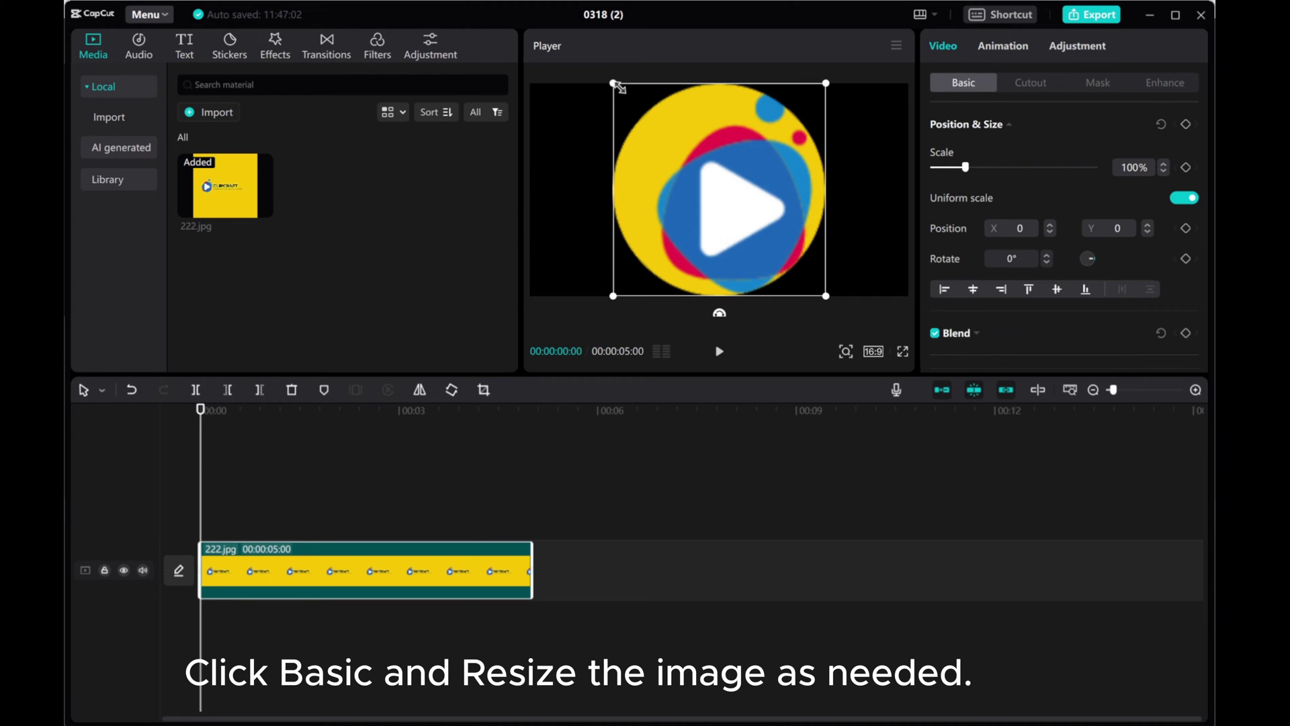
drag(614, 83, 529, 104)
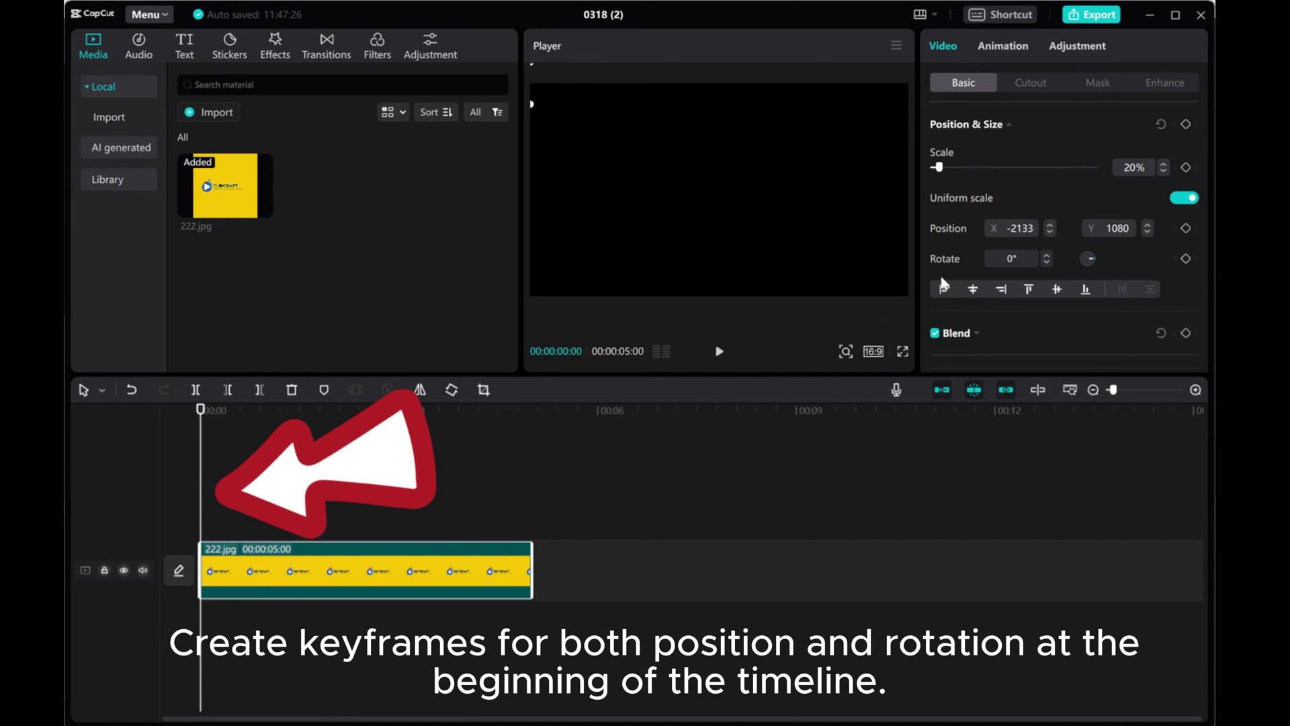
Step: At 00:00, add Position and Rotate keyframes with the logo at X -2133, Y 1080
click(1187, 229)
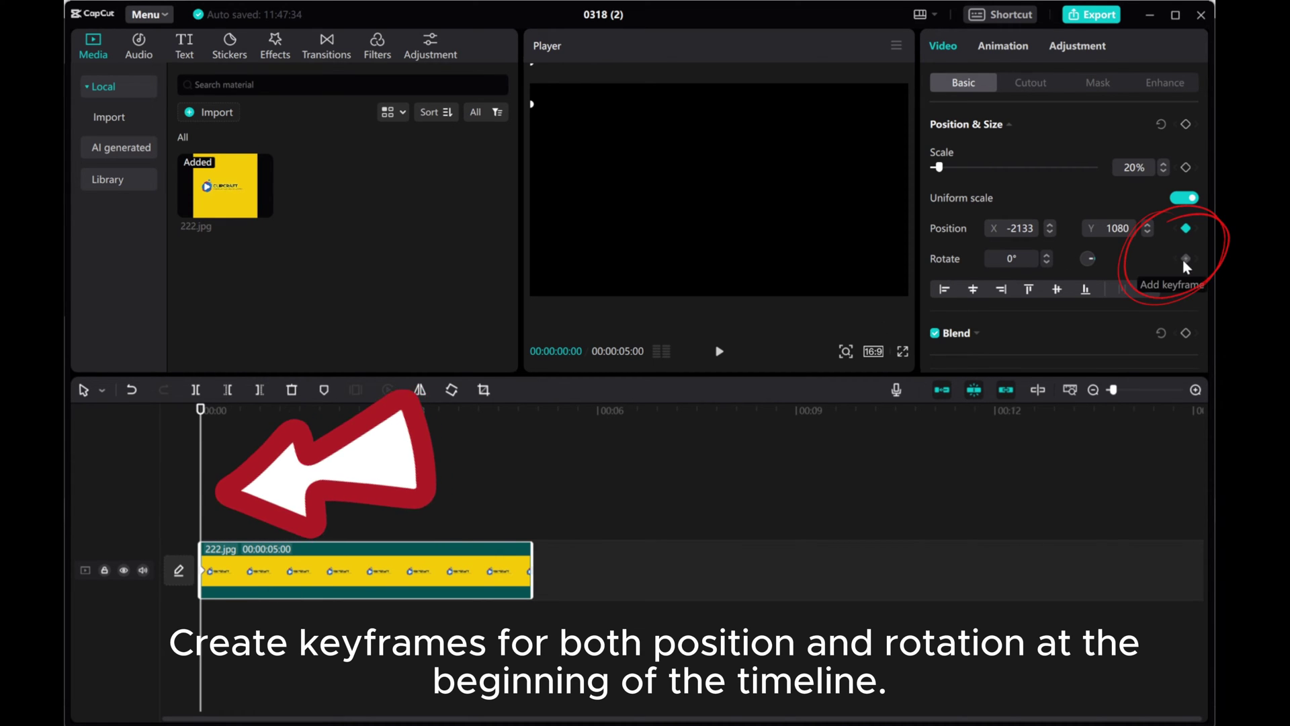
click(1187, 259)
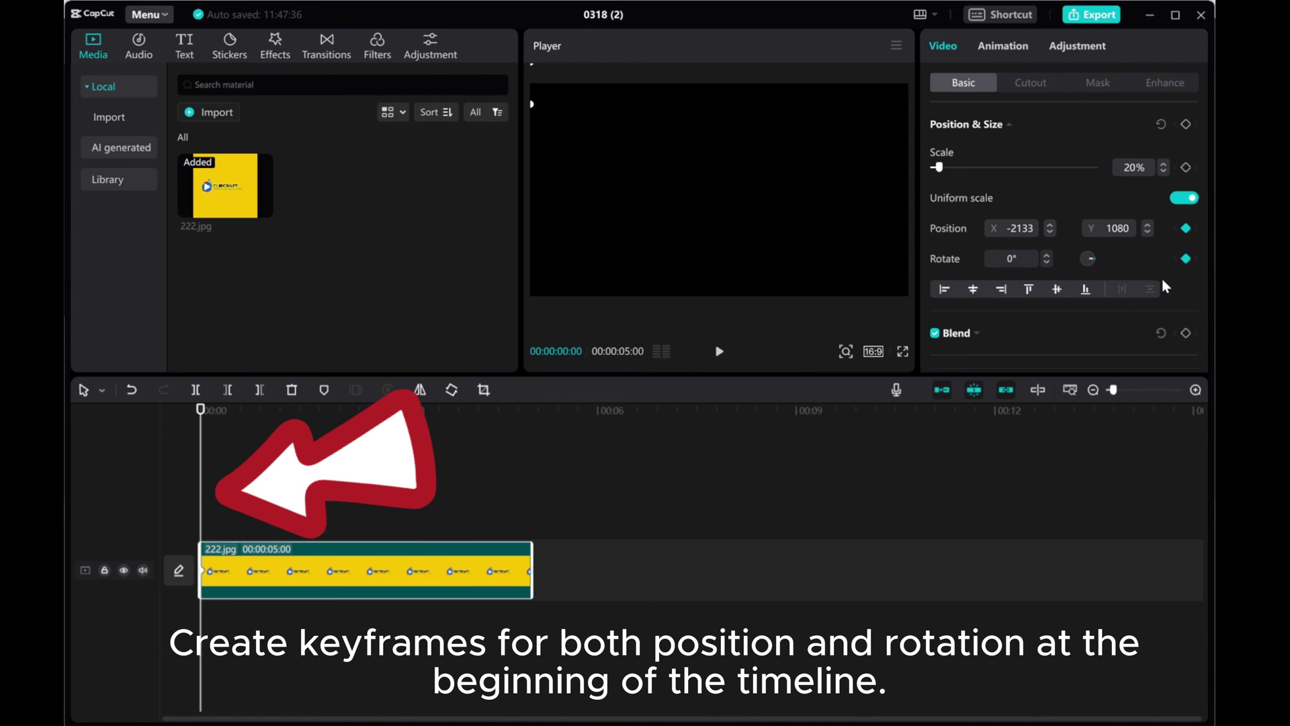
Step: At 00:00:01:01, keyframe the logo at X -870, Y -792, rotated 363°
drag(201, 416, 270, 426)
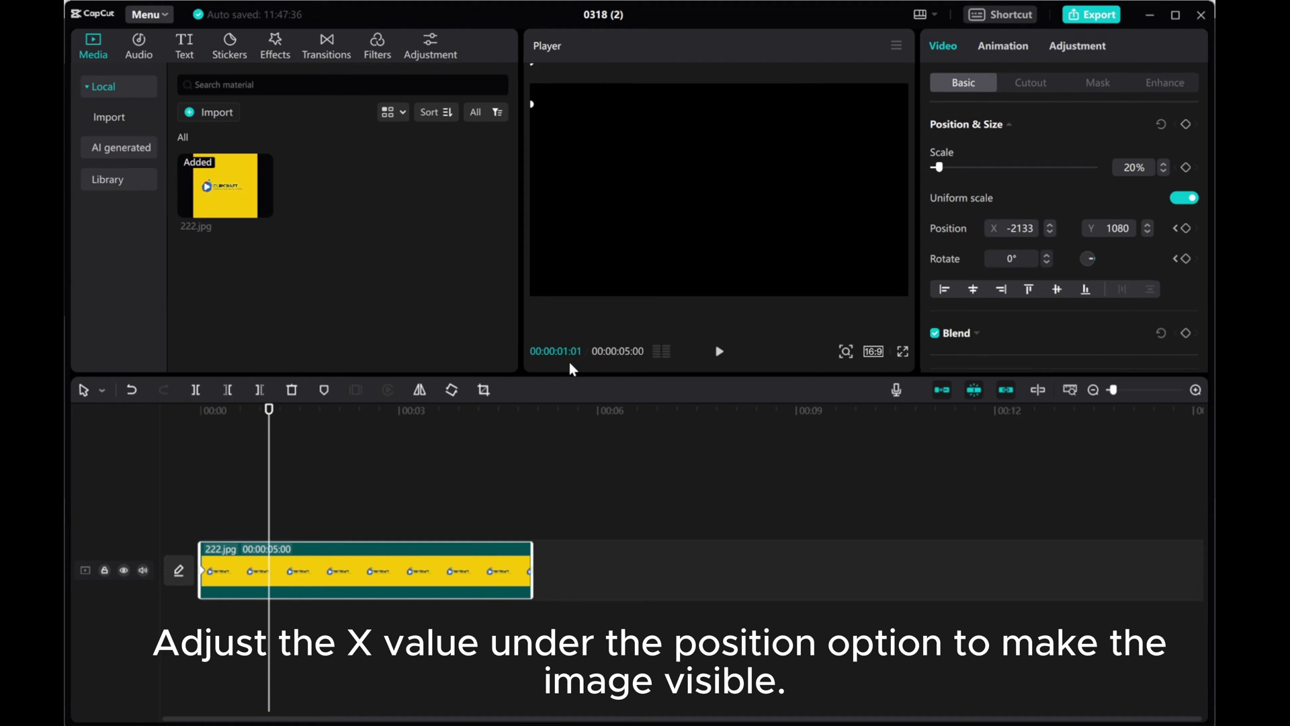
drag(1050, 231, 1051, 224)
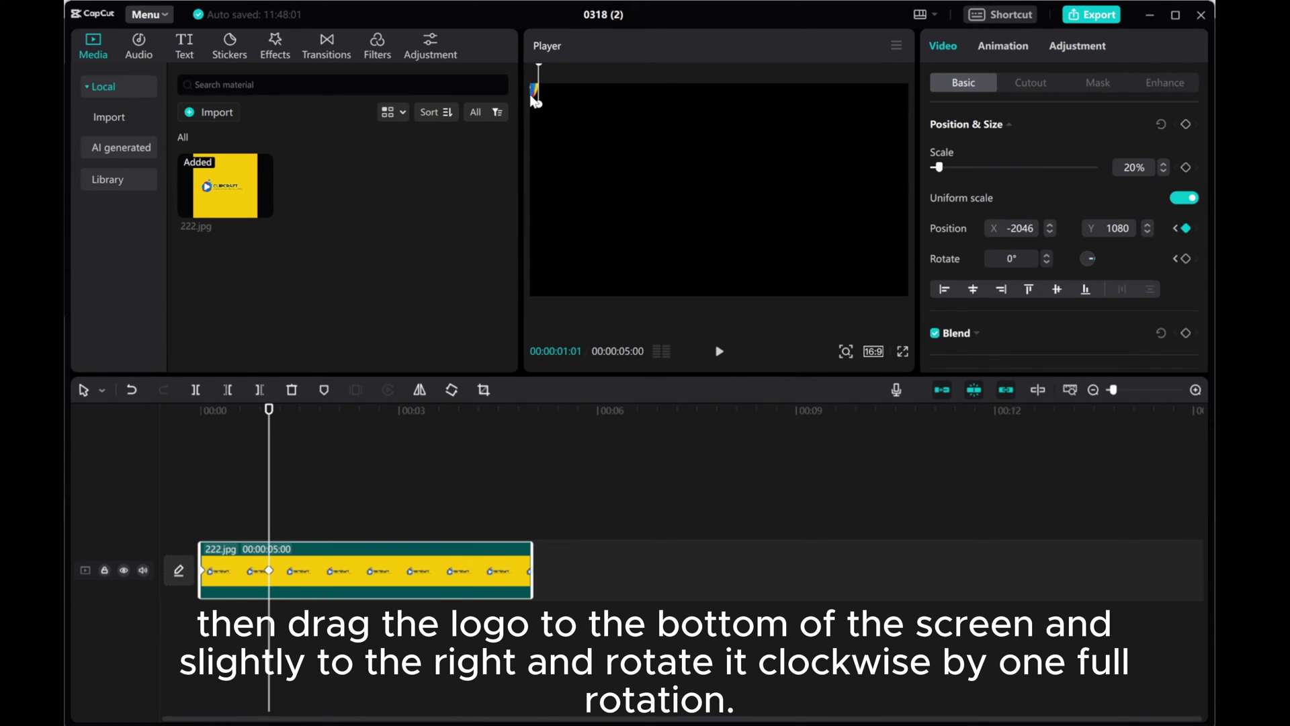
drag(537, 99, 652, 286)
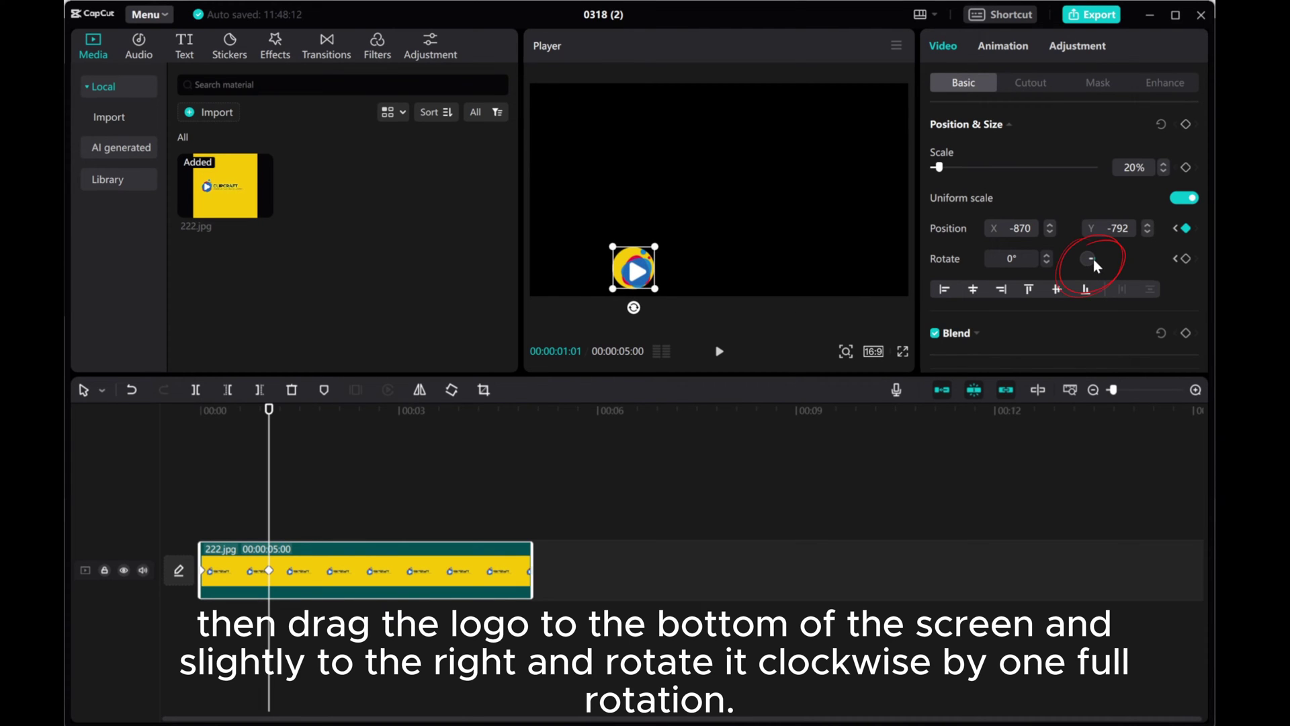
mouse_move(1094, 265)
mouse_down()
mouse_move(1083, 269)
mouse_move(1095, 260)
mouse_up()
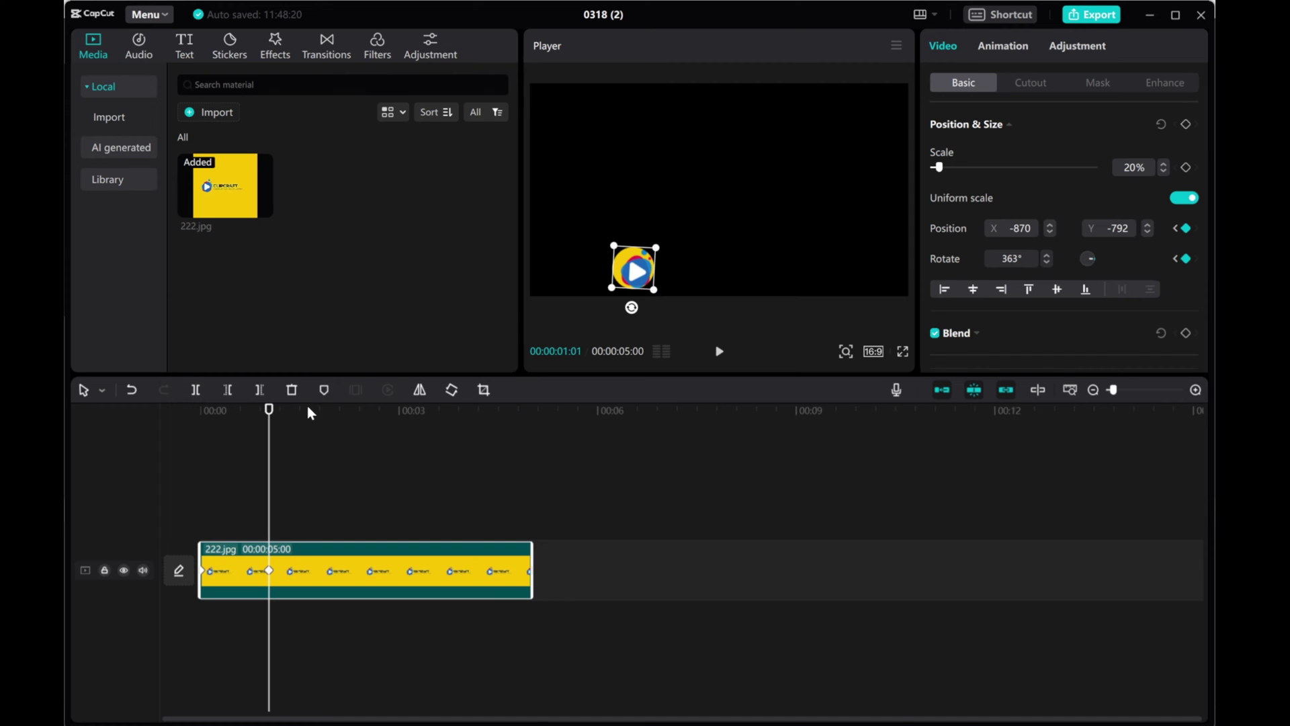
Step: At 00:00:02:00, keyframe the logo at top centre (X 0, Y 771), rotated -4°
drag(269, 422, 334, 427)
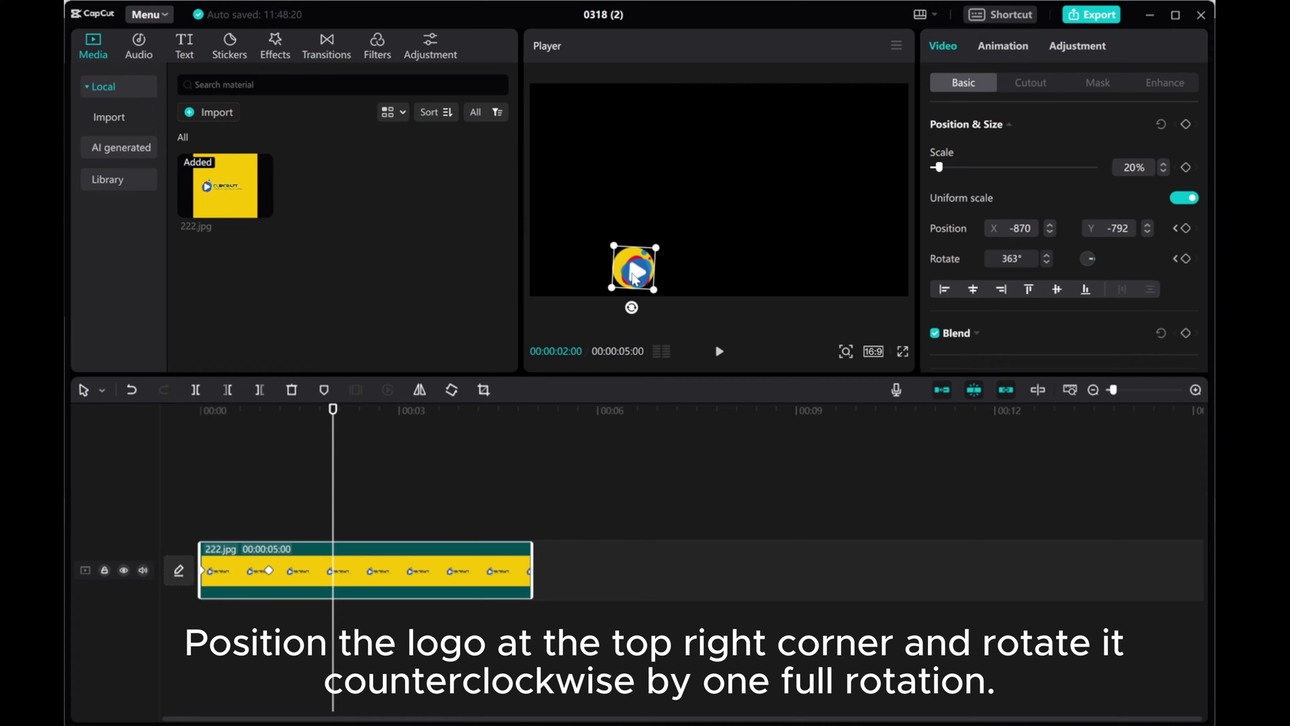
drag(633, 276, 720, 119)
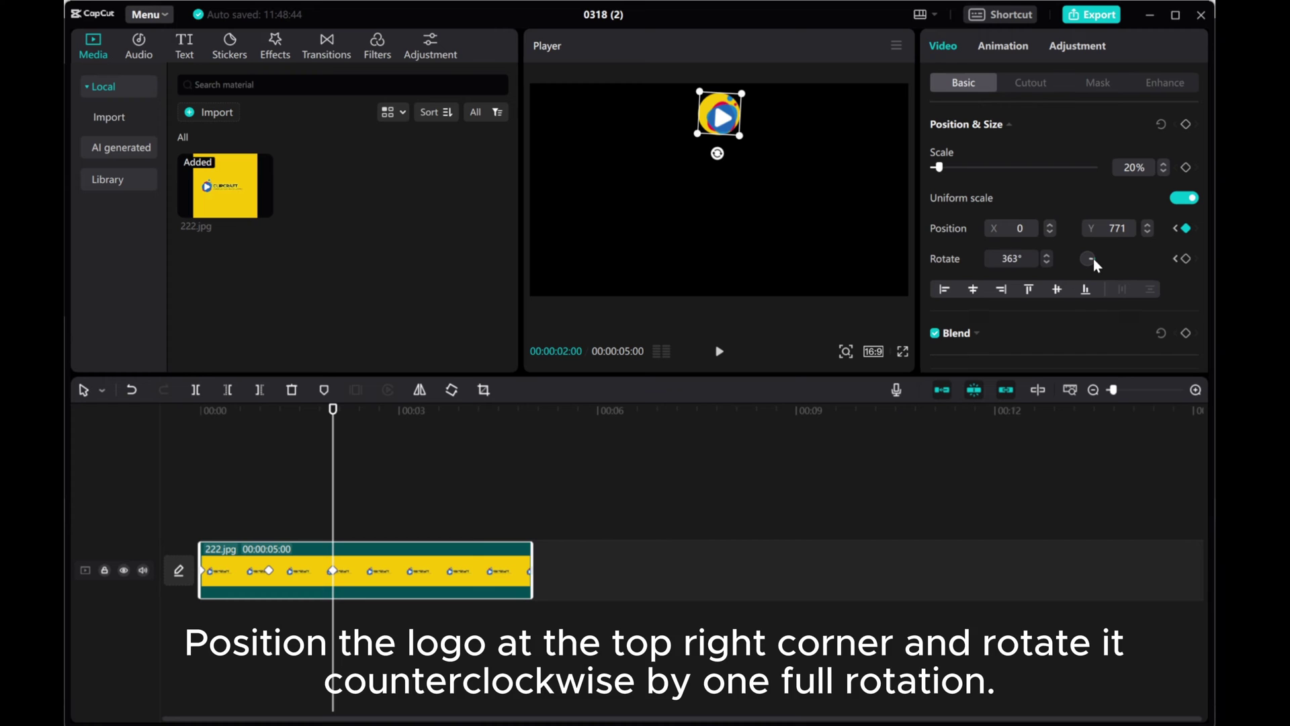
drag(1092, 256, 1095, 252)
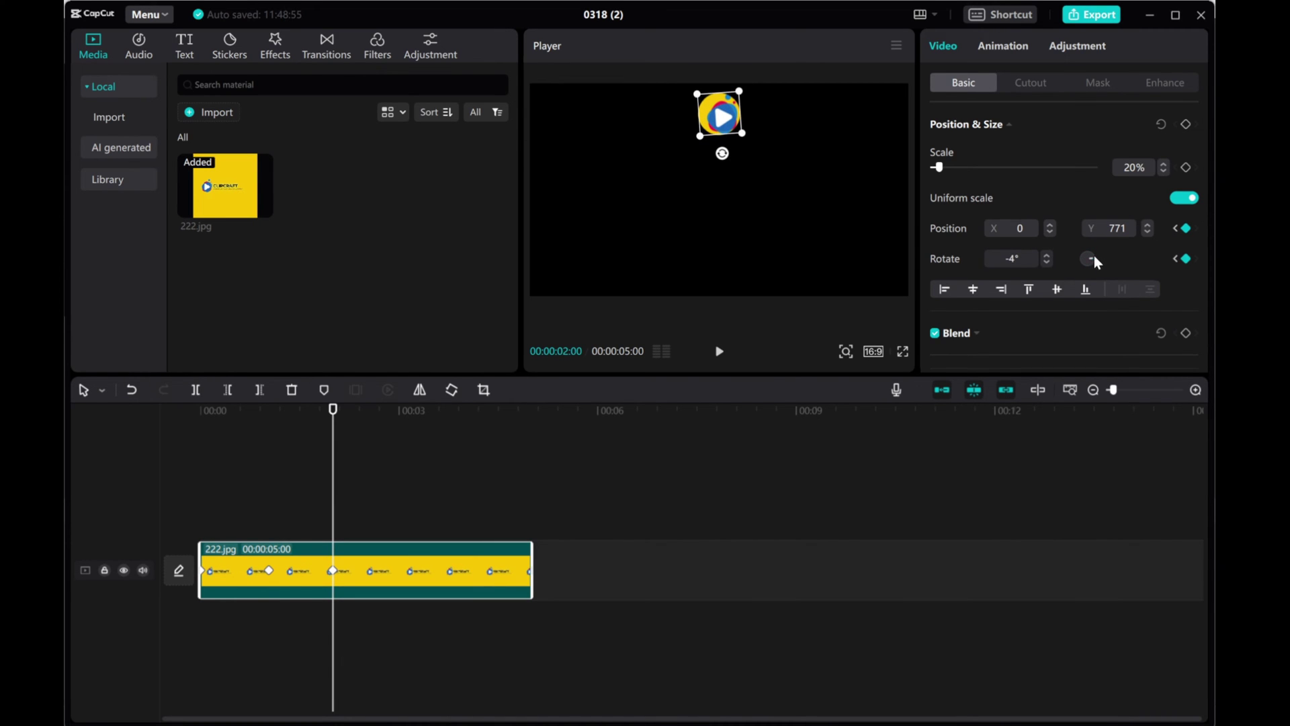
Step: Keyframe the logo at 00:03 (X 446, Y -792, 366°), then at 03:22 (X 1696, Y 106)
drag(335, 418, 399, 431)
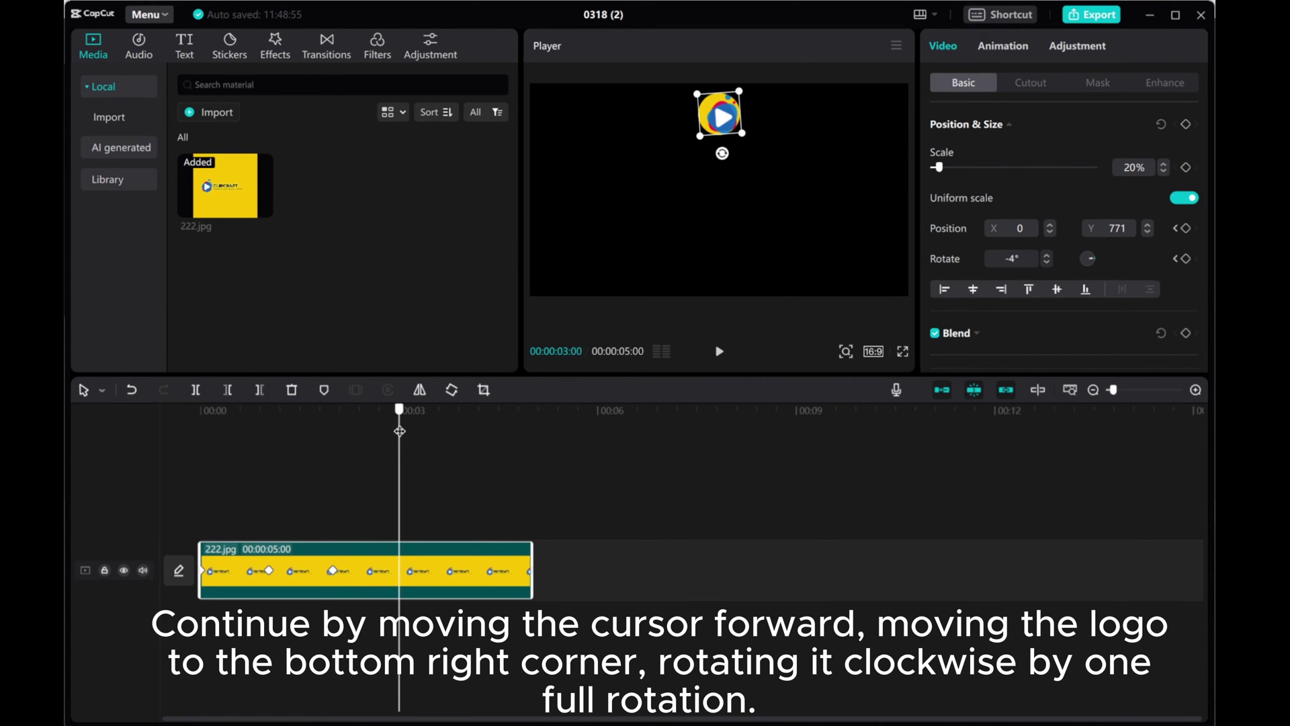
drag(723, 119, 768, 274)
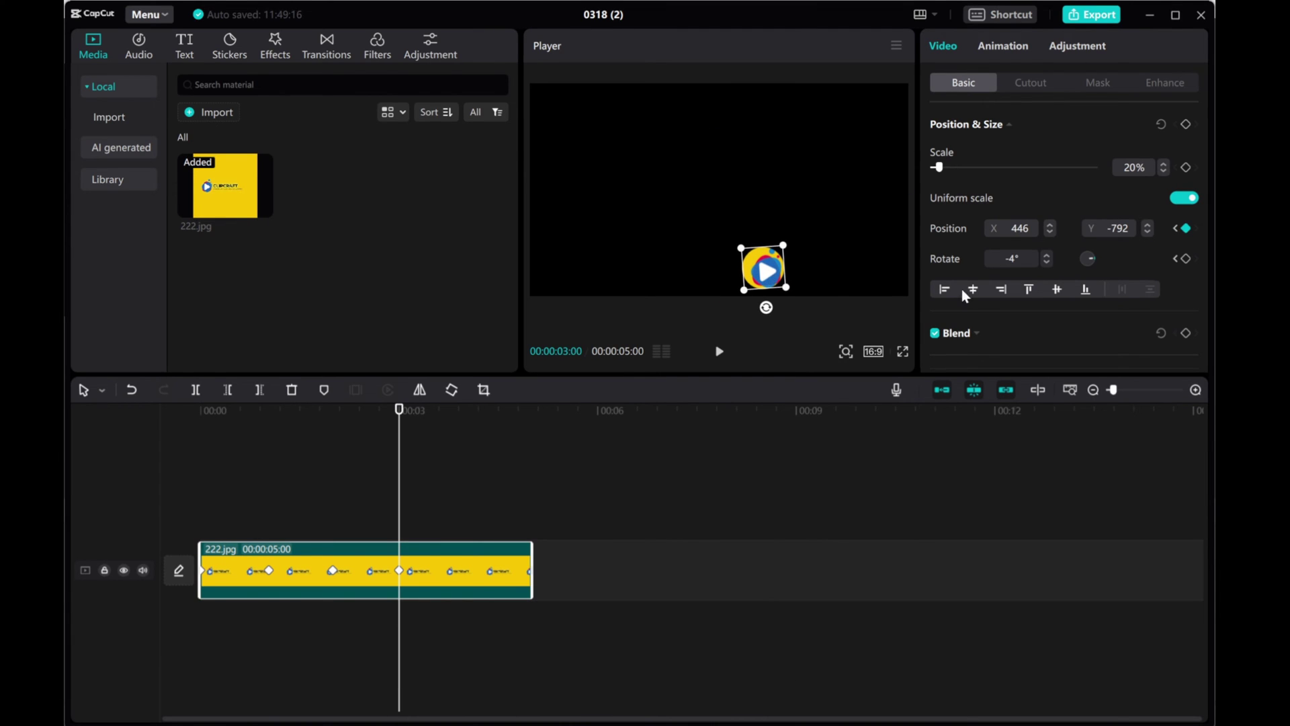
drag(1094, 256, 1095, 260)
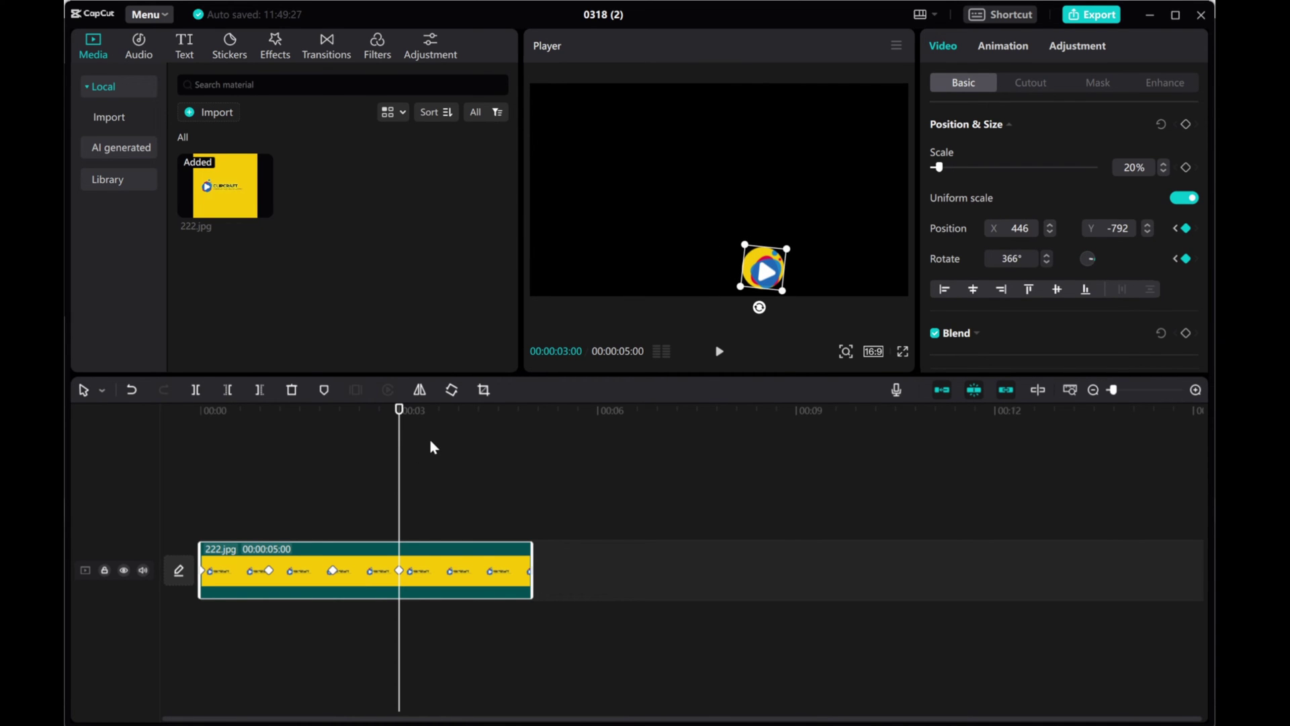
drag(431, 438, 447, 439)
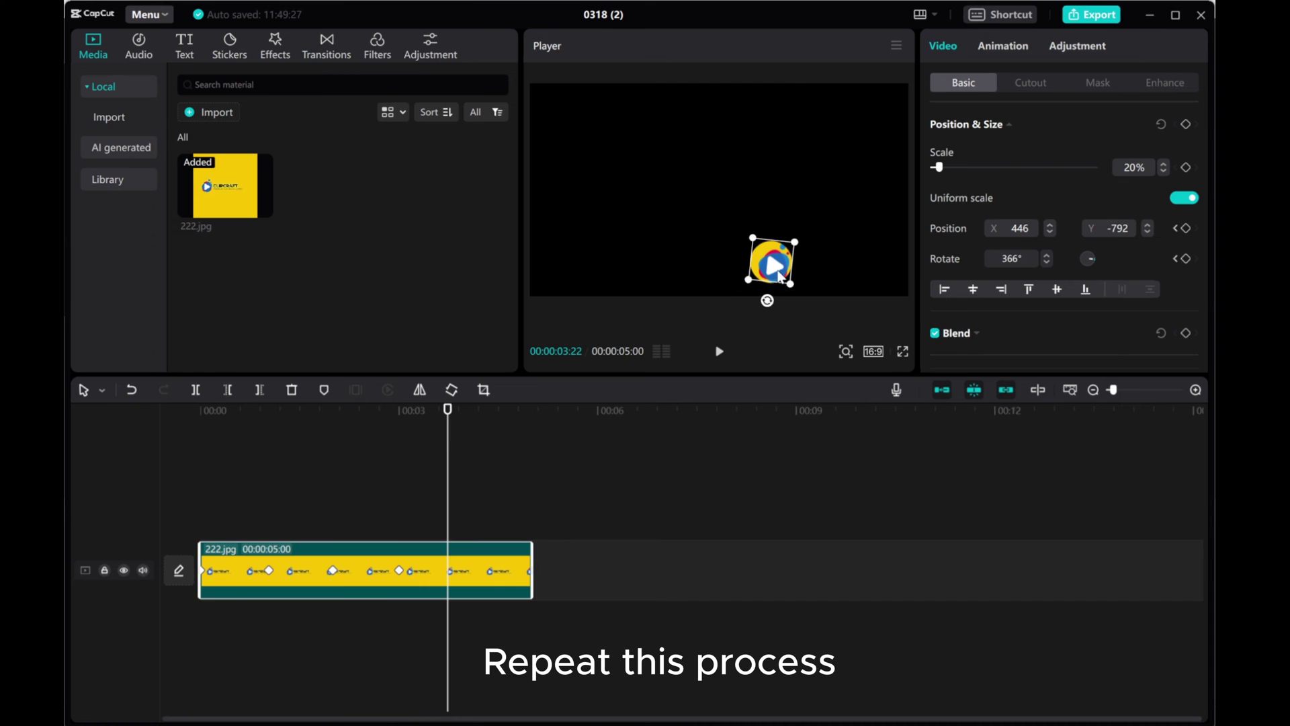
drag(778, 276, 892, 193)
Step: Keyframe the logo at the right edge, then at 05:00 off-screen (X 2142, Y 966, 722°); preview
drag(1090, 260, 1104, 261)
drag(448, 410, 531, 410)
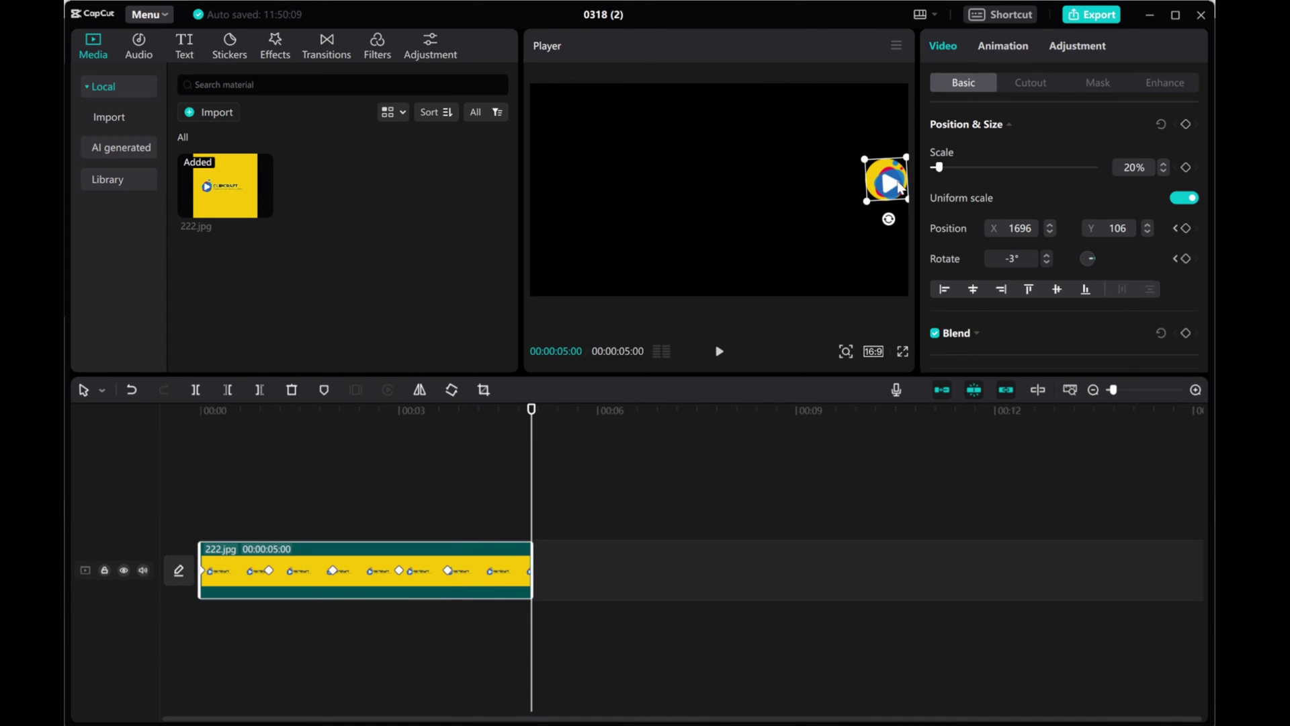
drag(888, 191, 916, 111)
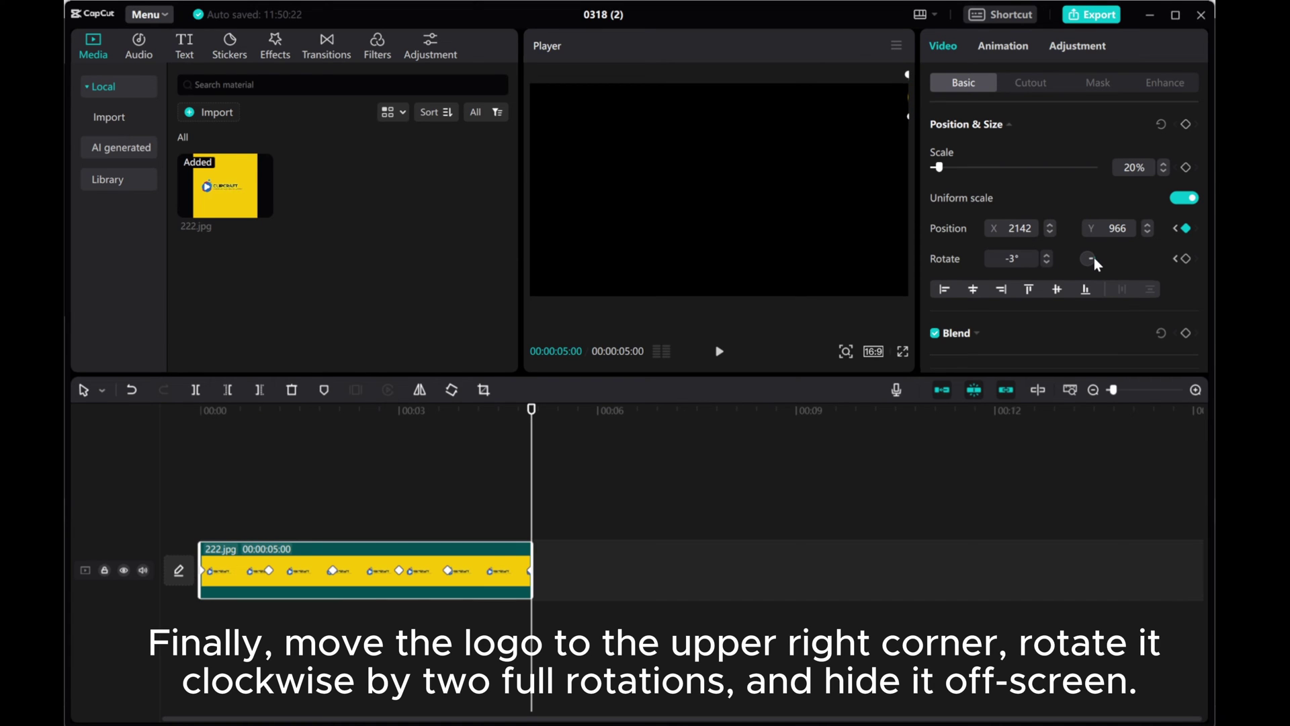
drag(1093, 258, 1095, 259)
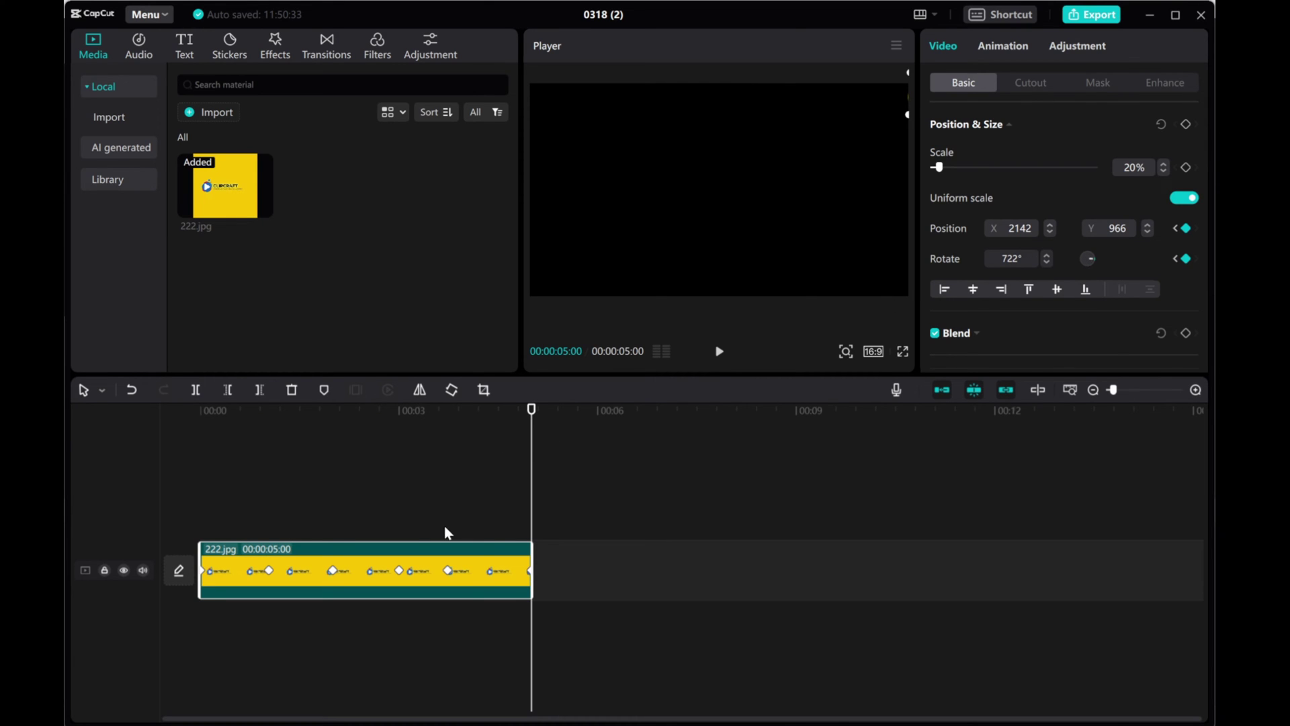
key(Home)
click(720, 353)
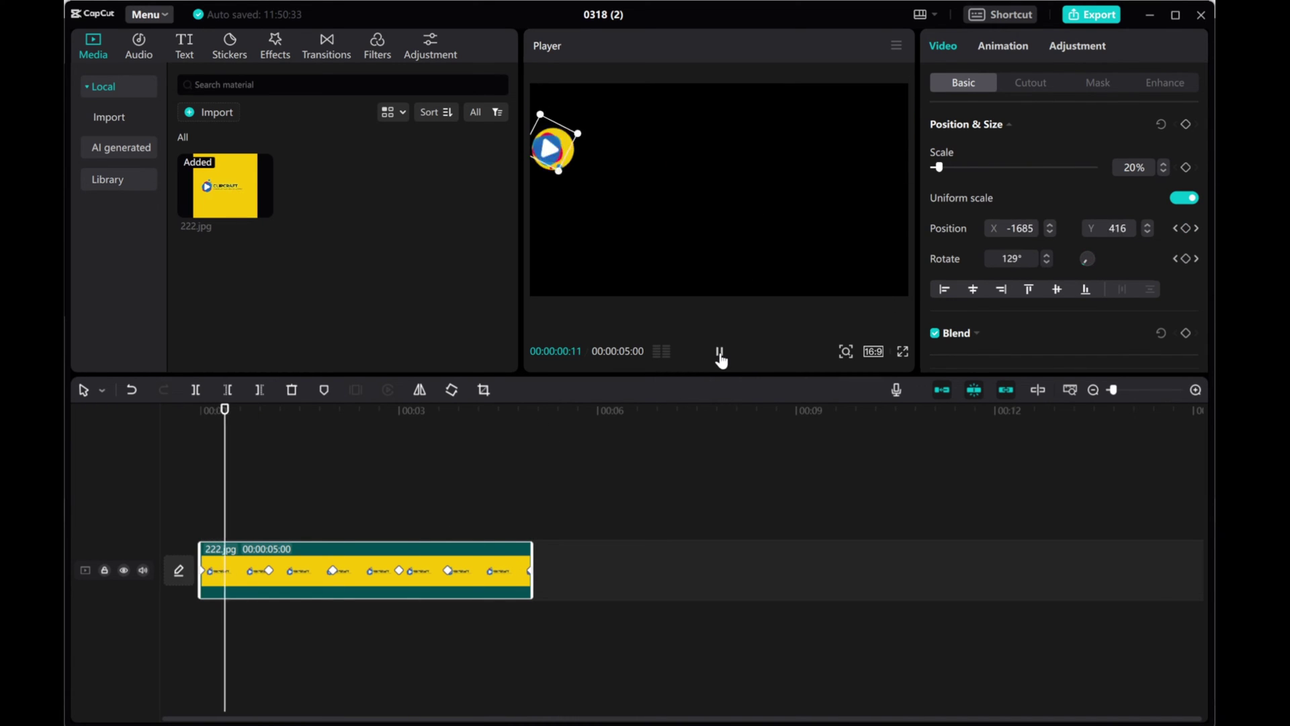
Step: Paste a copy of the logo clip after the original and turn it into Compound clip1
right_click(430, 556)
click(454, 323)
click(578, 566)
right_click(580, 568)
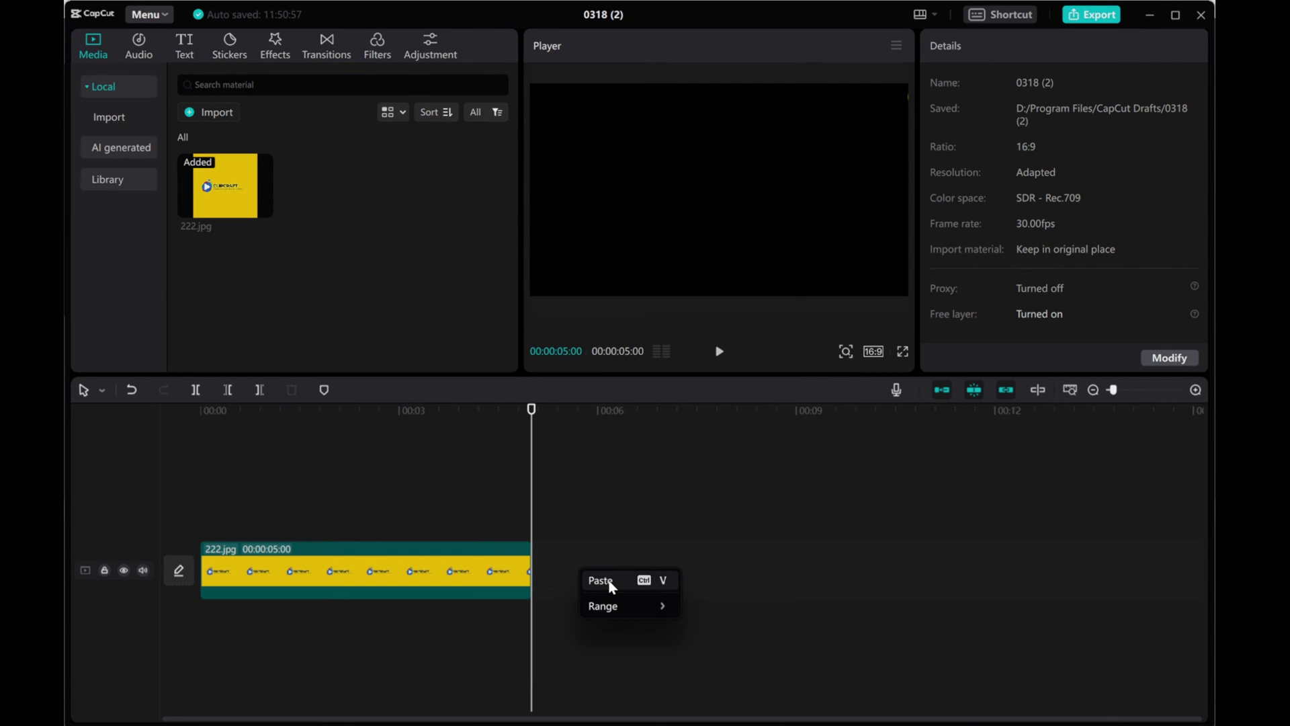
click(612, 584)
drag(585, 508, 590, 573)
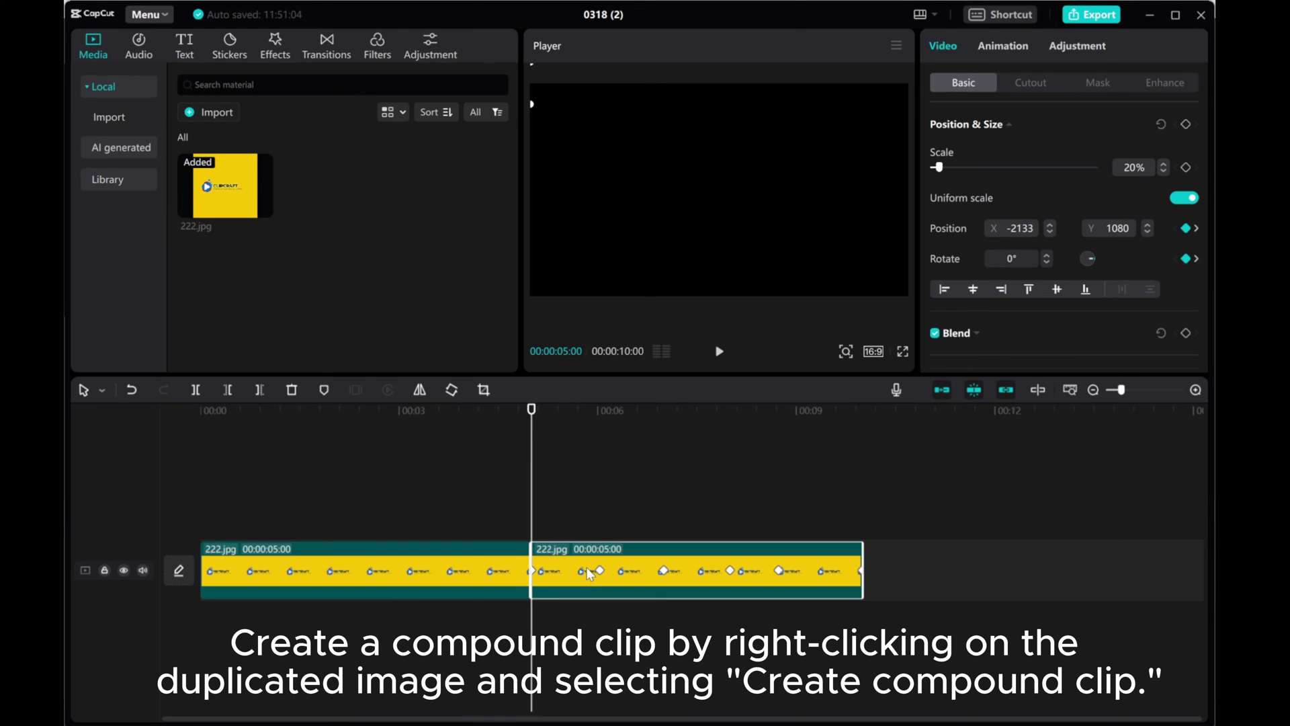
right_click(589, 575)
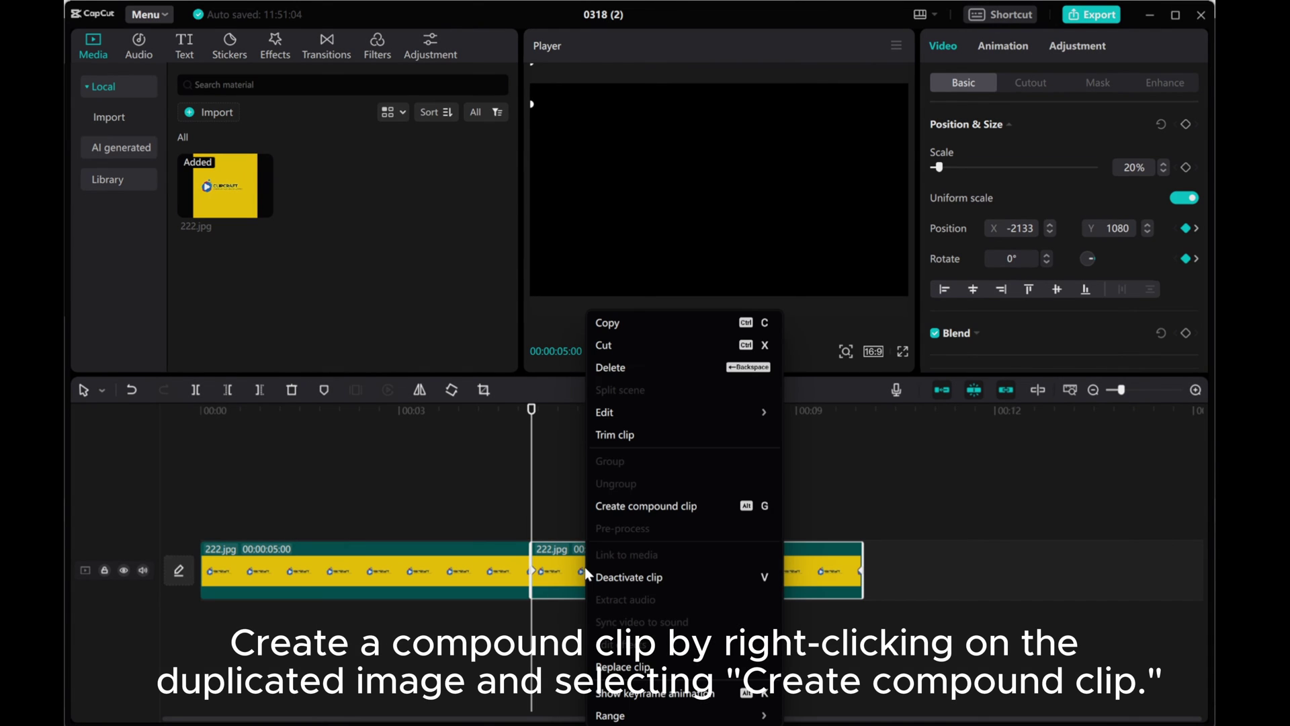
click(649, 507)
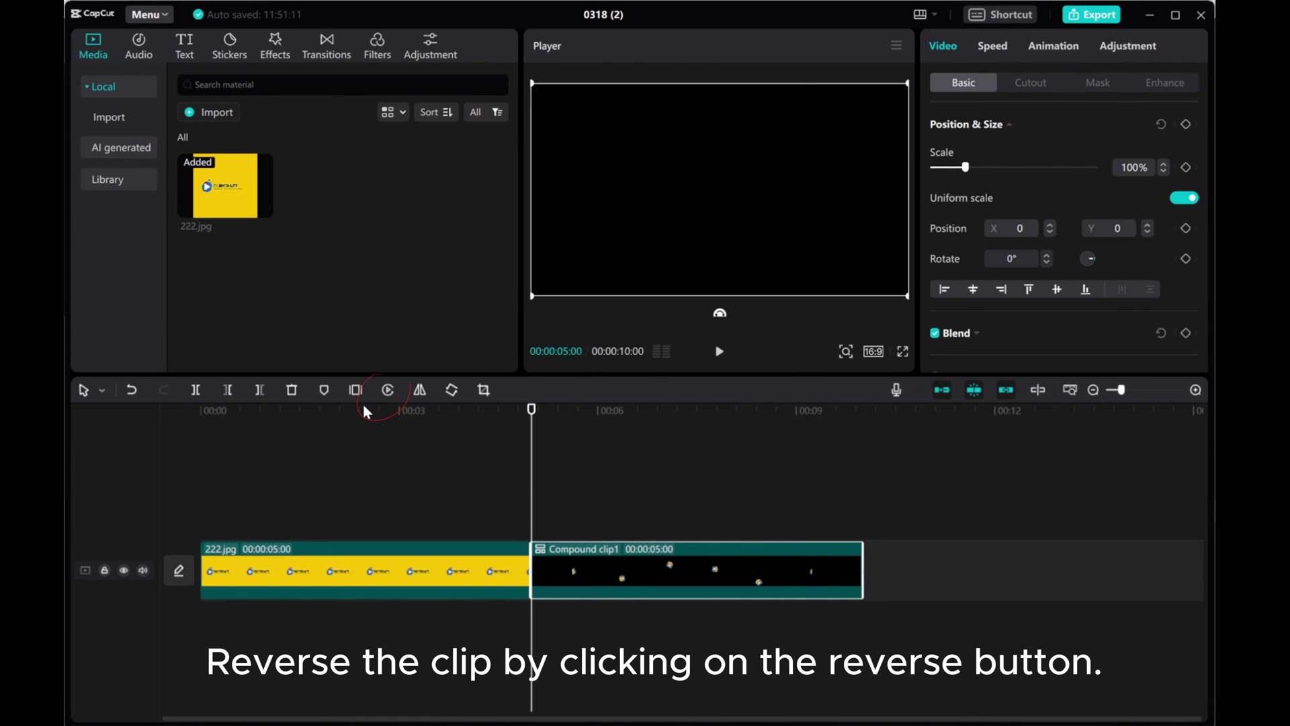
Step: Reverse Compound clip1 and play back the full 10-second sequence
click(388, 390)
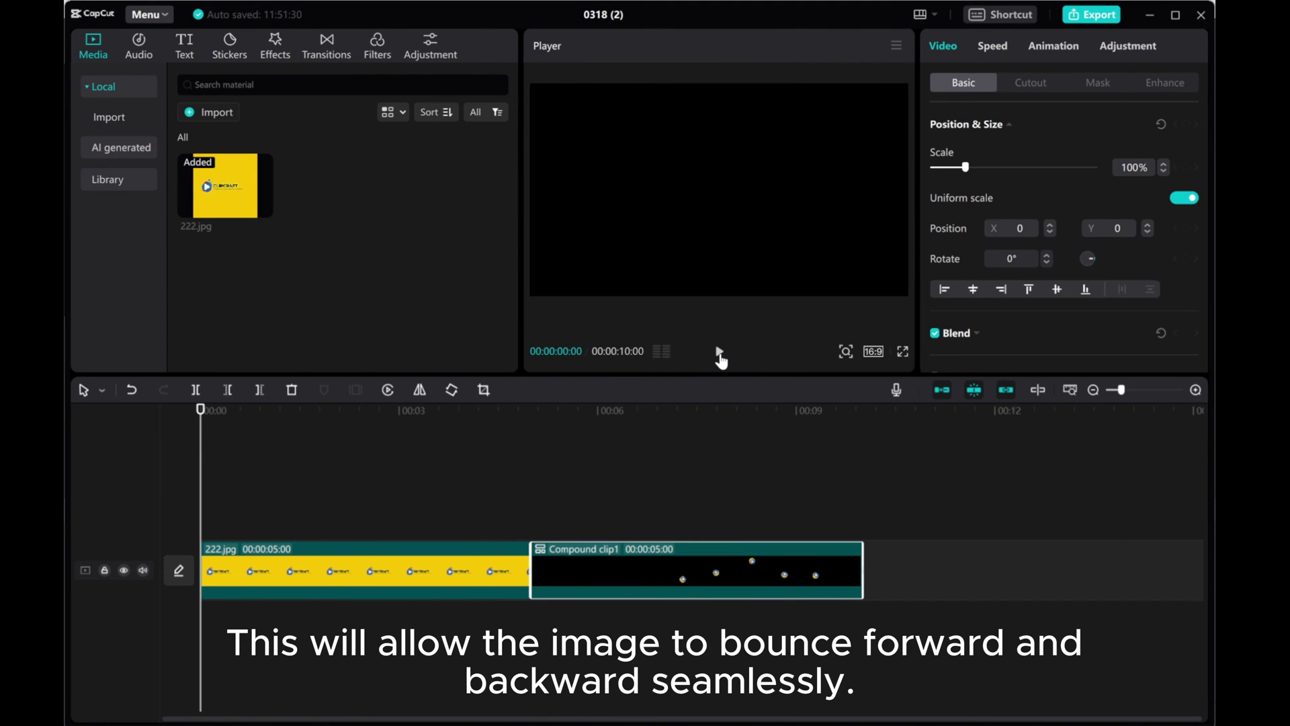
click(720, 355)
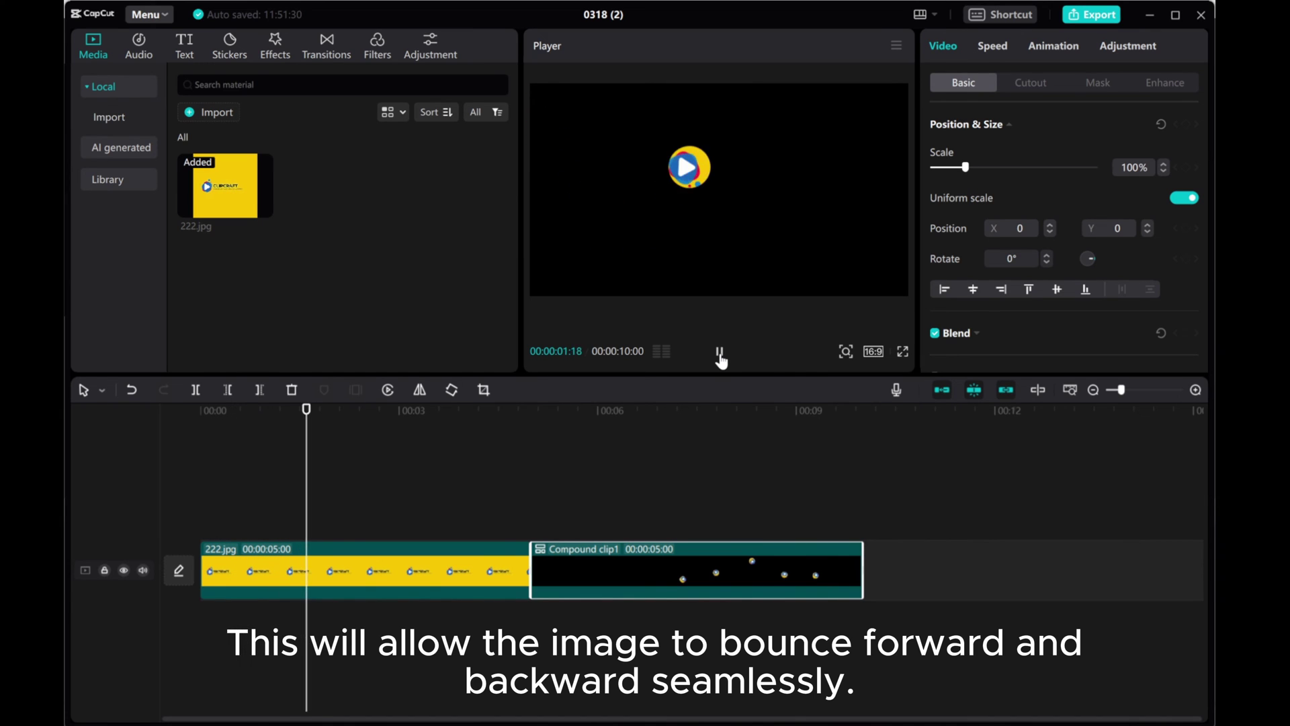